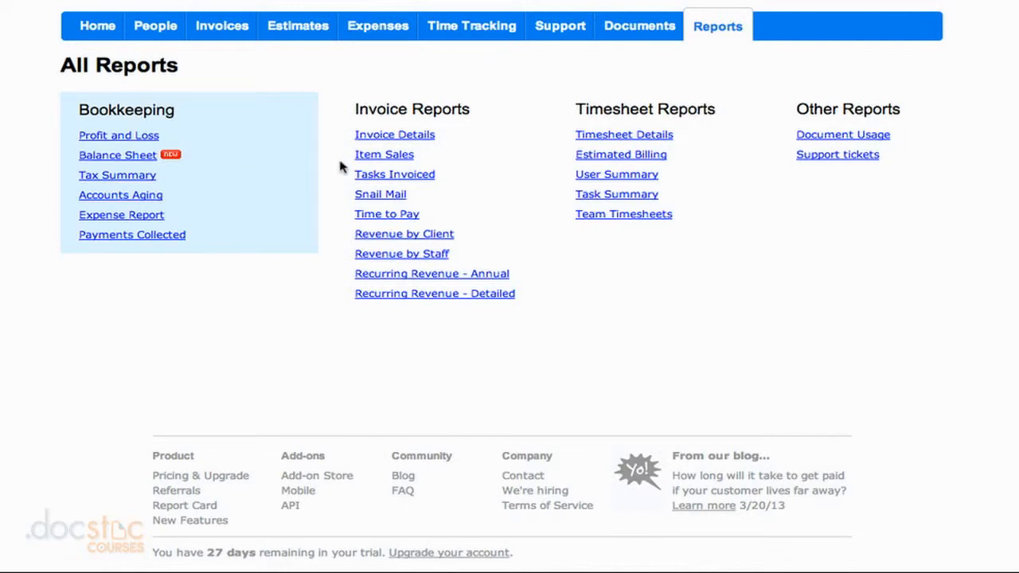
Open the Timesheet Details report and review the entries logged under the team member
{"action": "left_click", "coordinate": [610, 139]}
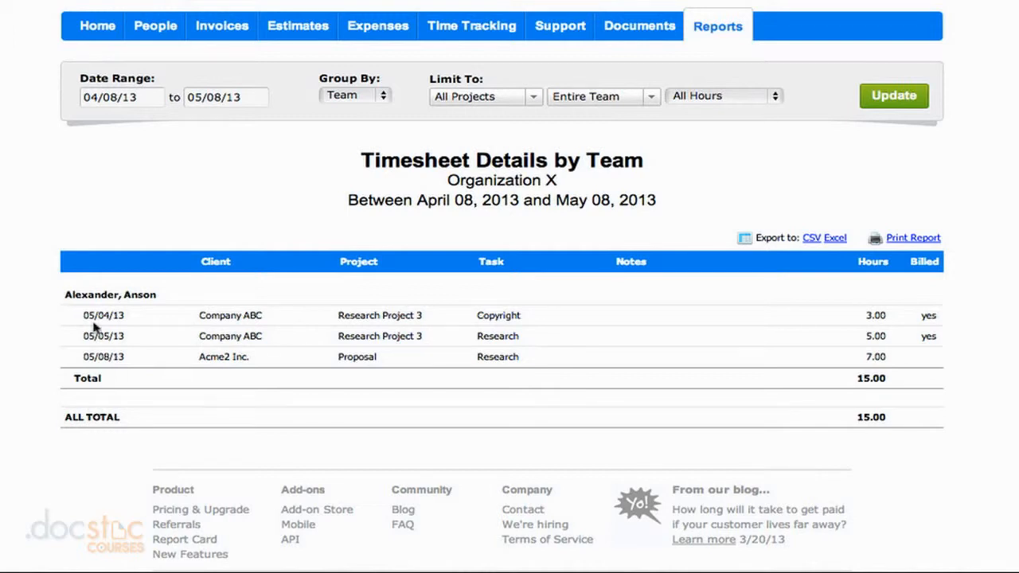
{"action": "left_click_drag", "start_coordinate": [74, 296], "coordinate": [157, 297]}
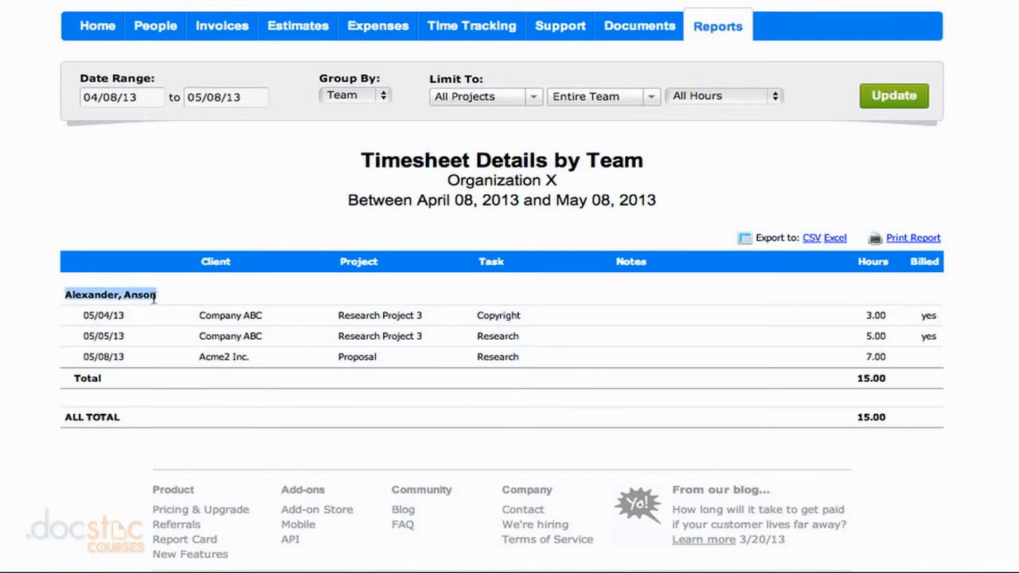
{"action": "left_click", "coordinate": [62, 405]}
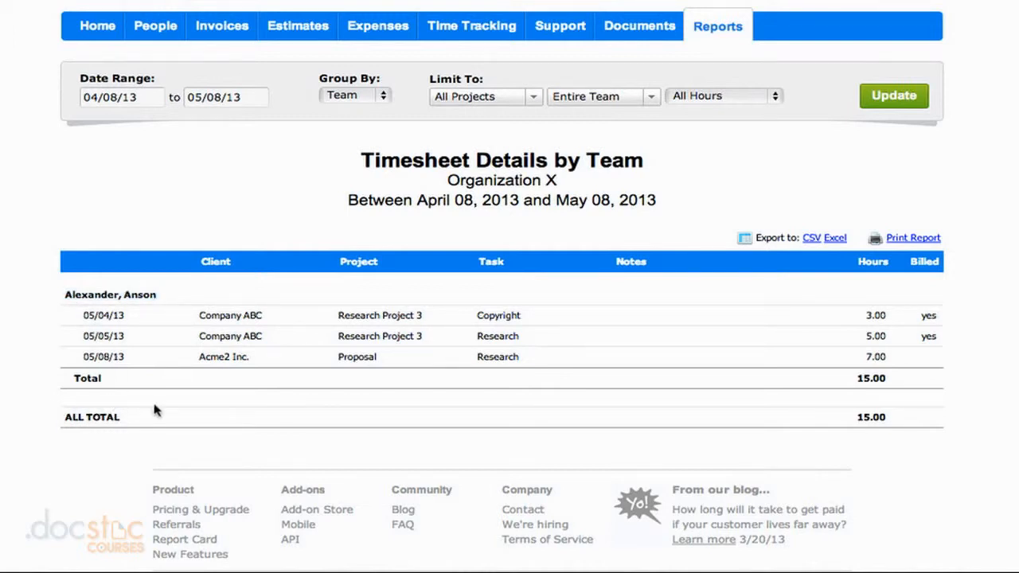
Group the Timesheet Details report by Project and refresh it
{"action": "left_click", "coordinate": [369, 96]}
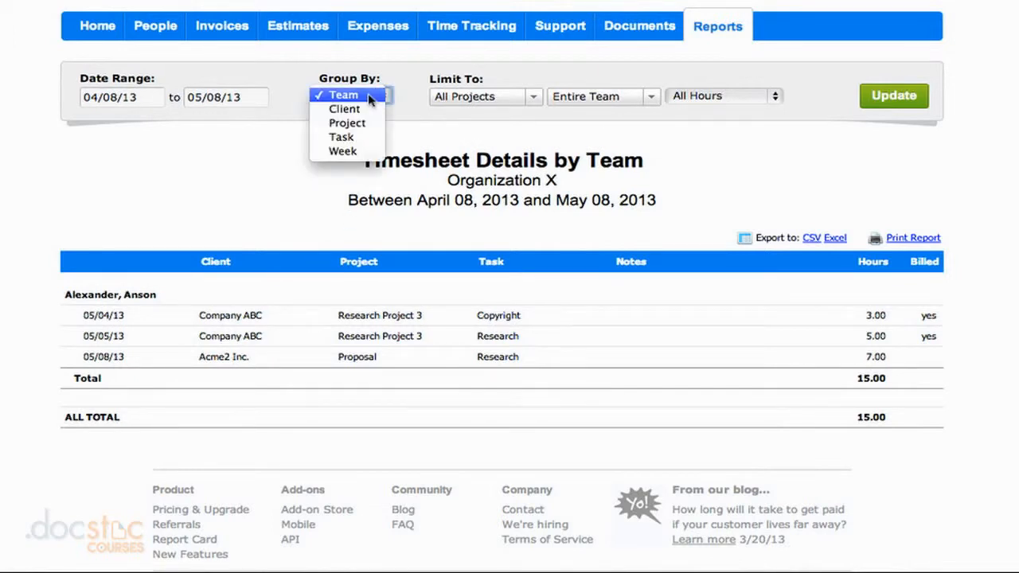
{"action": "left_click", "coordinate": [368, 123]}
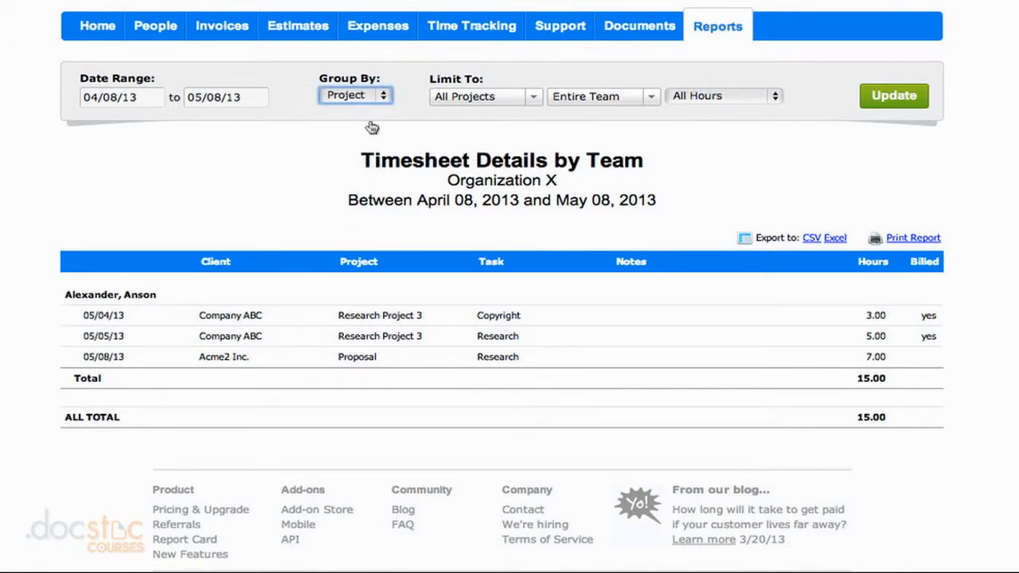
{"action": "left_click", "coordinate": [900, 99]}
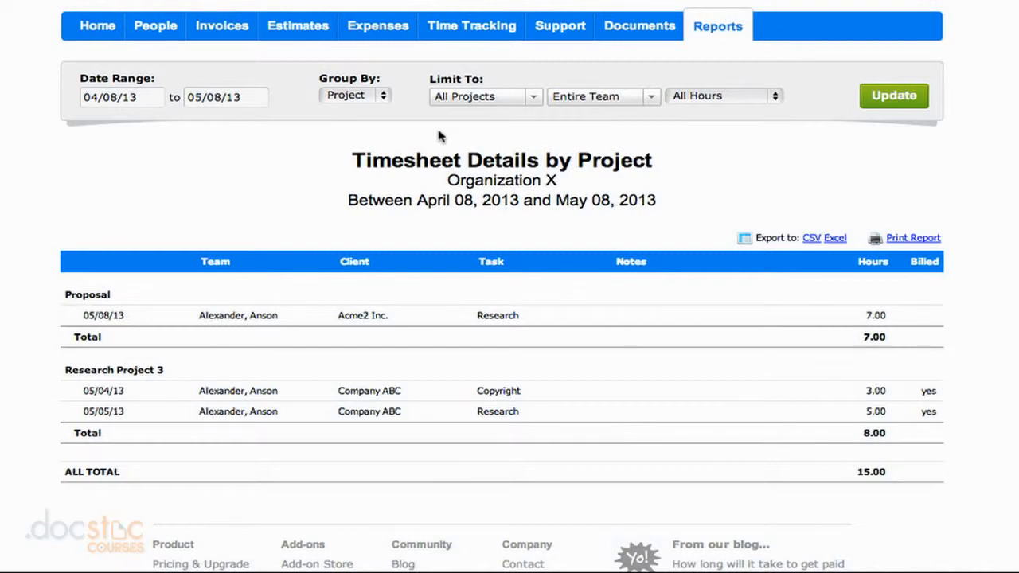
Regroup the Timesheet Details report by Client and update the results
{"action": "left_click", "coordinate": [386, 95]}
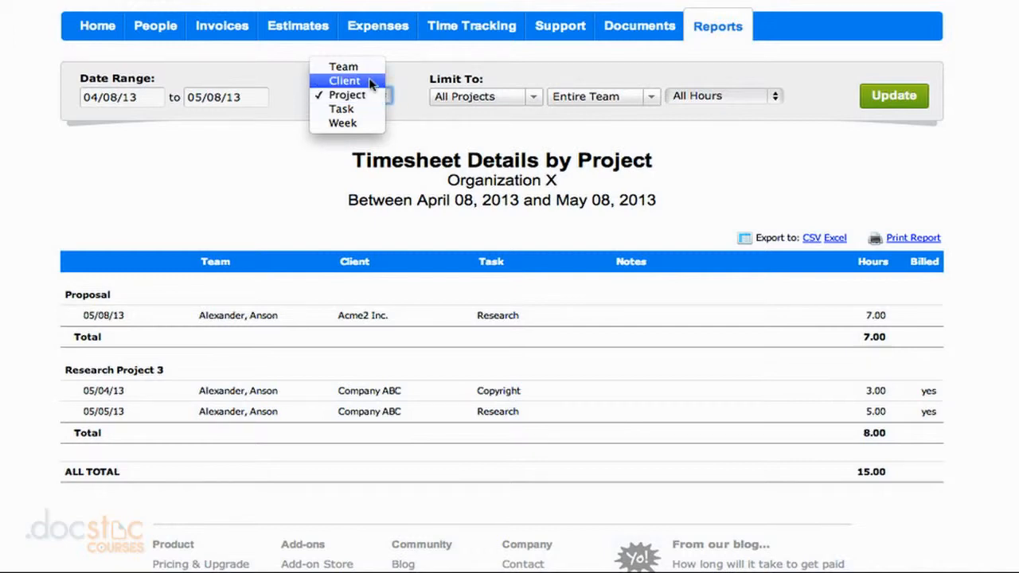
{"action": "left_click", "coordinate": [371, 82]}
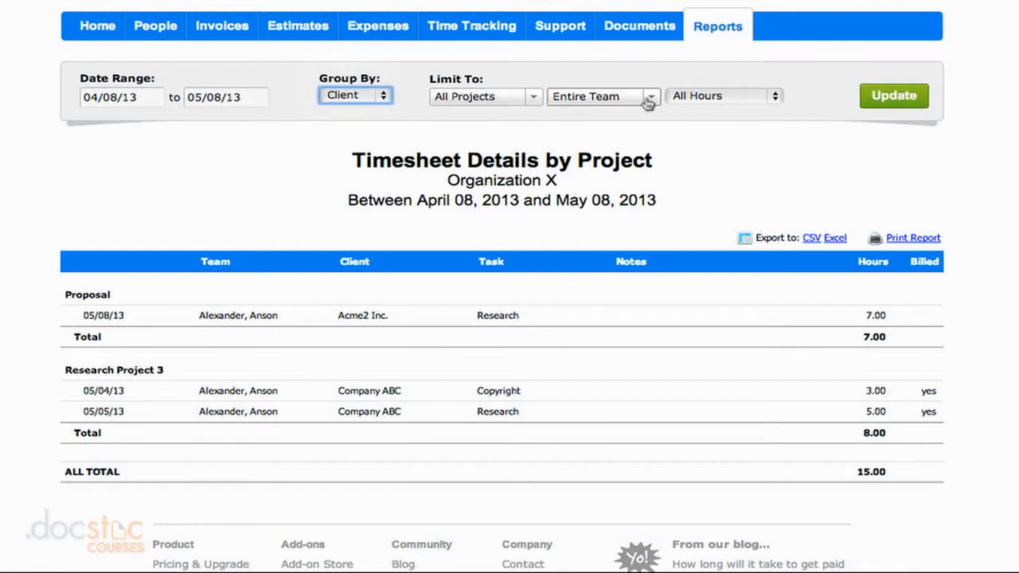
{"action": "left_click", "coordinate": [872, 97]}
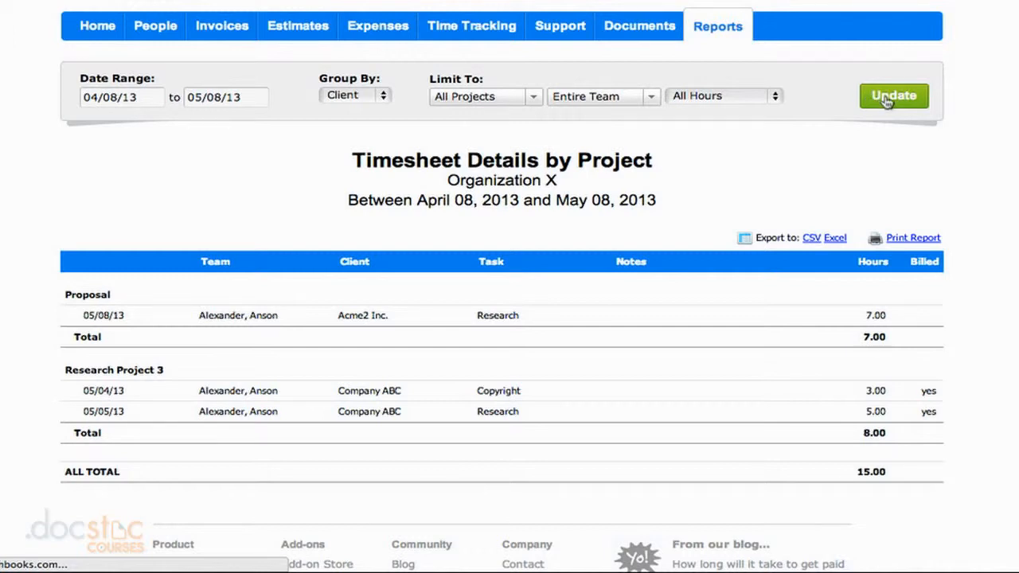
{"action": "left_click", "coordinate": [886, 100]}
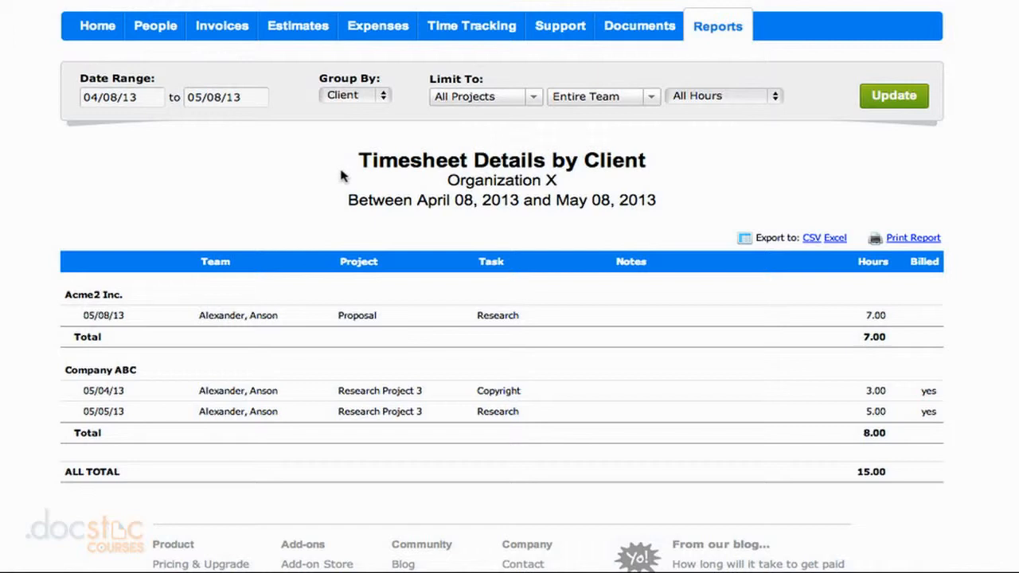
Return to the list of all reports, open Estimated Billing, and examine the estimated billing amount of each time entry
{"action": "left_click", "coordinate": [714, 28]}
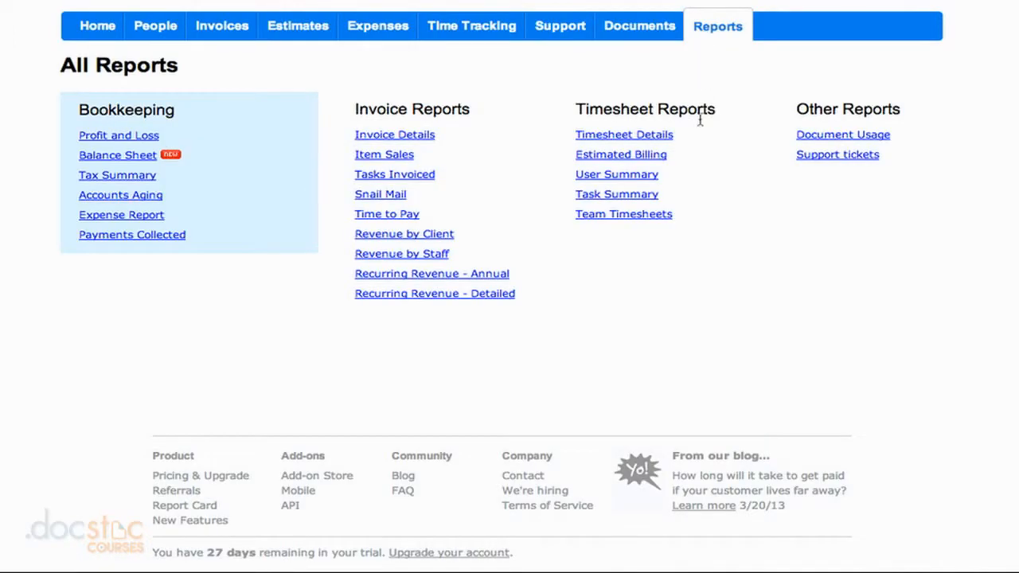
{"action": "left_click", "coordinate": [660, 161]}
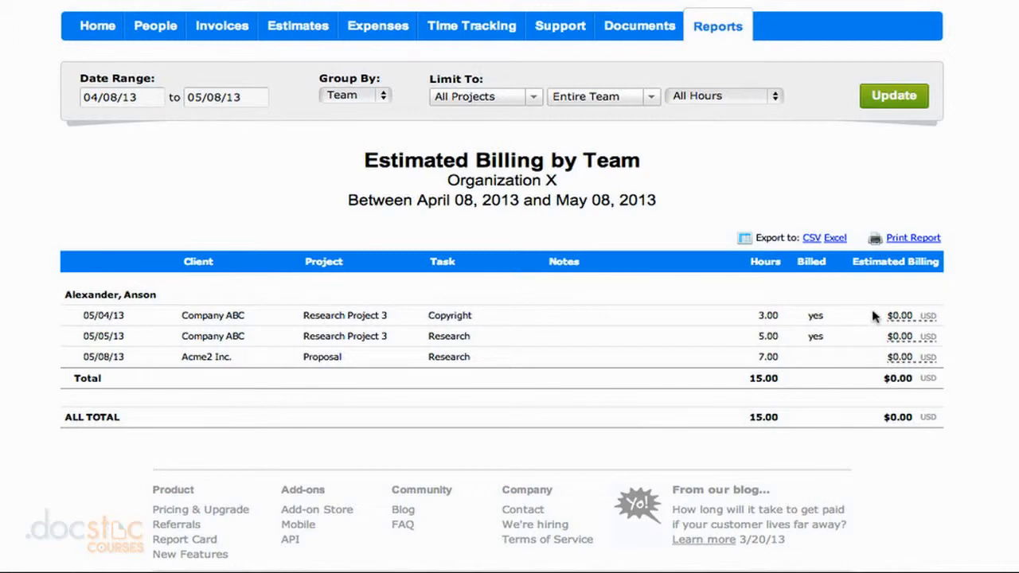
{"action": "mouse_move", "coordinate": [902, 317]}
Go back to all reports and open the User Summary report to review the hours logged by user
{"action": "mouse_move", "coordinate": [904, 318]}
{"action": "mouse_move", "coordinate": [904, 354]}
{"action": "left_click", "coordinate": [735, 36]}
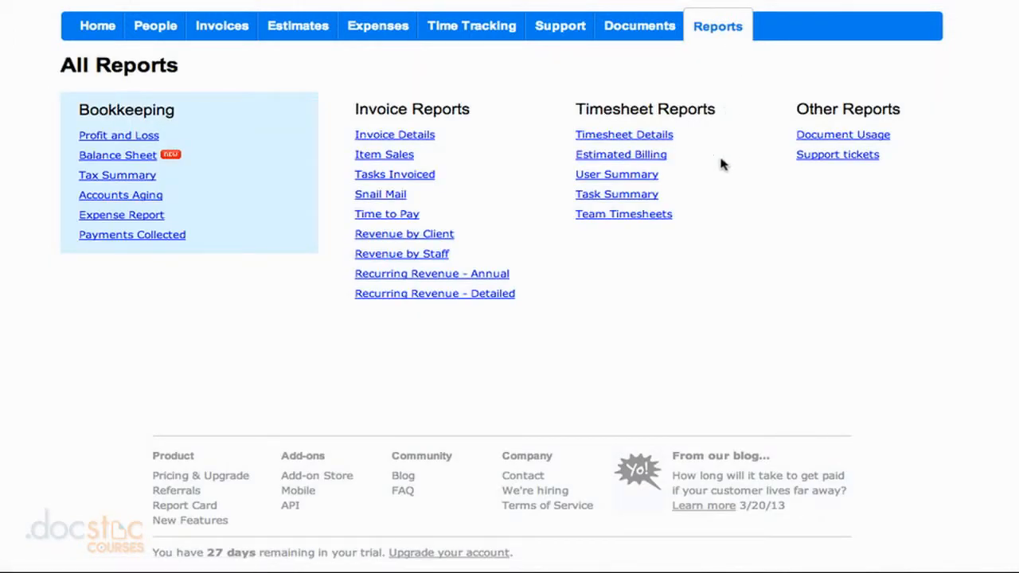
{"action": "left_click", "coordinate": [651, 180]}
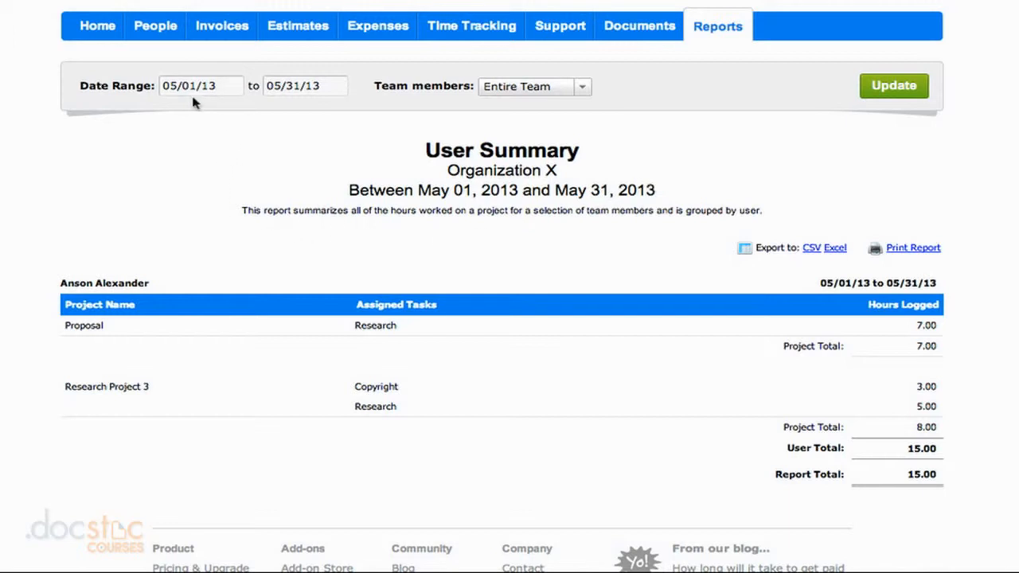
{"action": "left_click_drag", "start_coordinate": [151, 283], "coordinate": [69, 284]}
{"action": "left_click", "coordinate": [167, 266]}
Limit the User Summary report to the first listed staff member and update it
{"action": "left_click", "coordinate": [548, 92]}
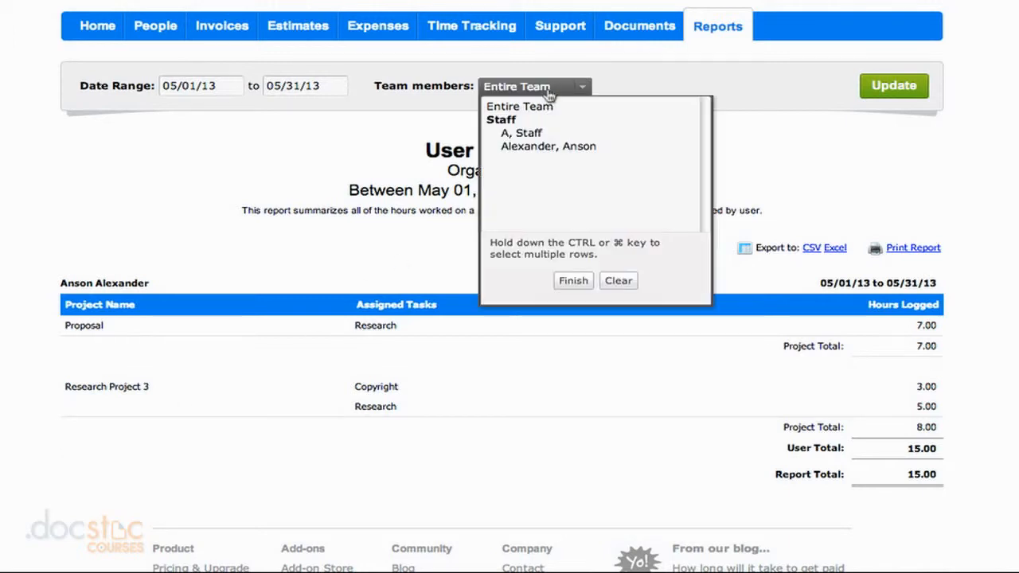
{"action": "left_click", "coordinate": [522, 134]}
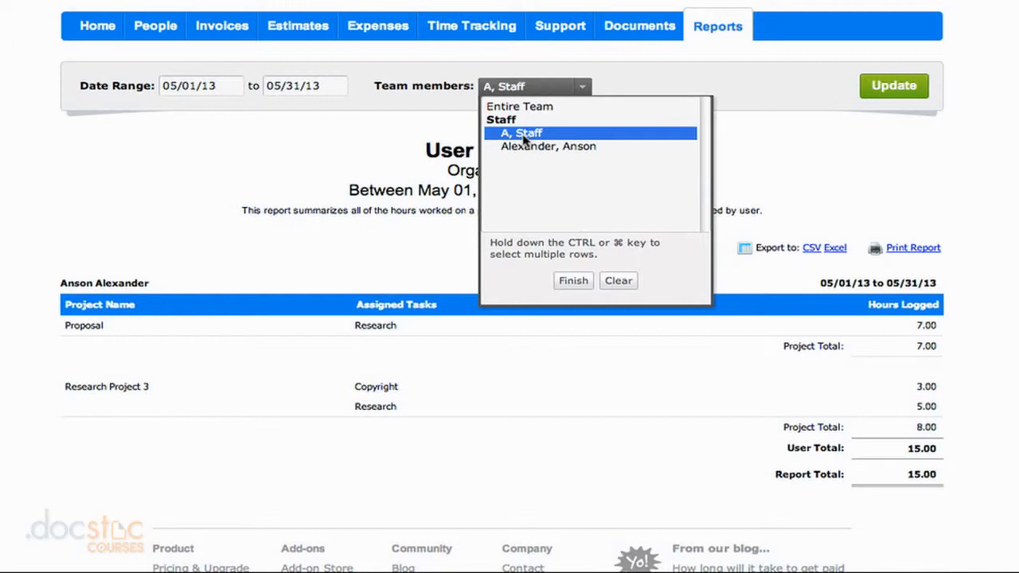
{"action": "left_click", "coordinate": [573, 280]}
{"action": "left_click", "coordinate": [892, 88]}
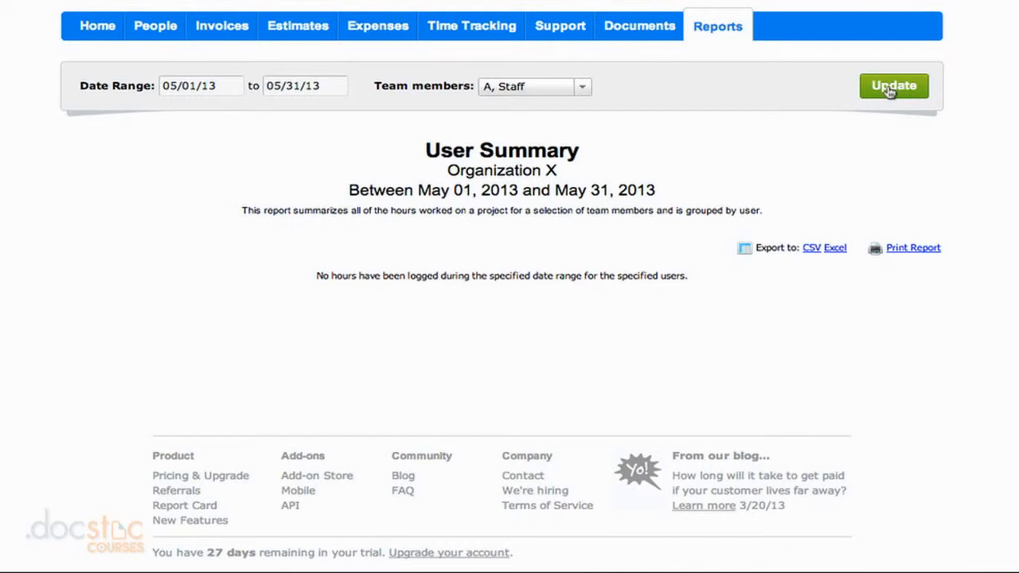
Return to all reports, open Task Summary, and examine the hours logged under the Copyright and Research tasks
{"action": "left_click", "coordinate": [727, 28]}
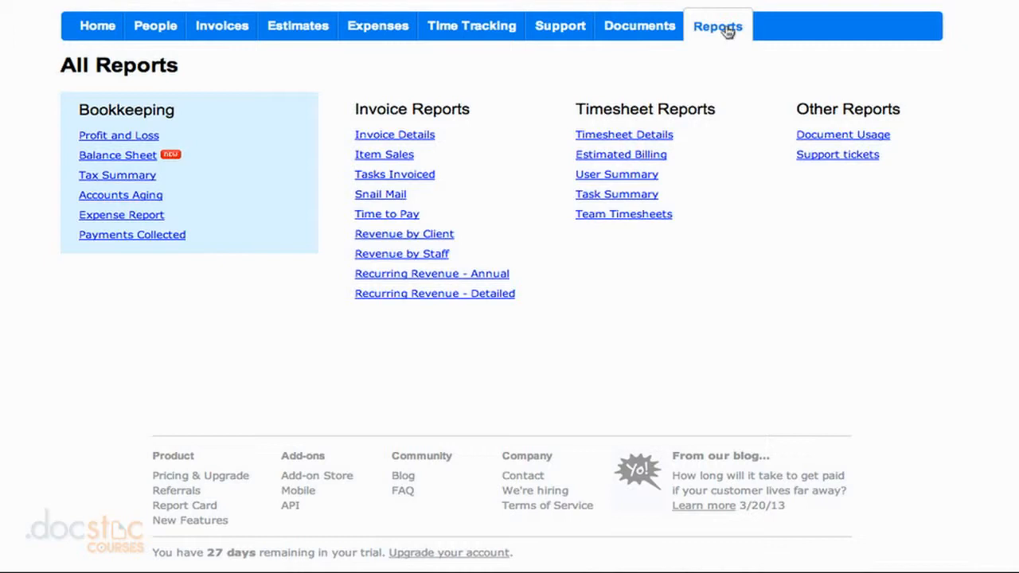
{"action": "left_click", "coordinate": [649, 196]}
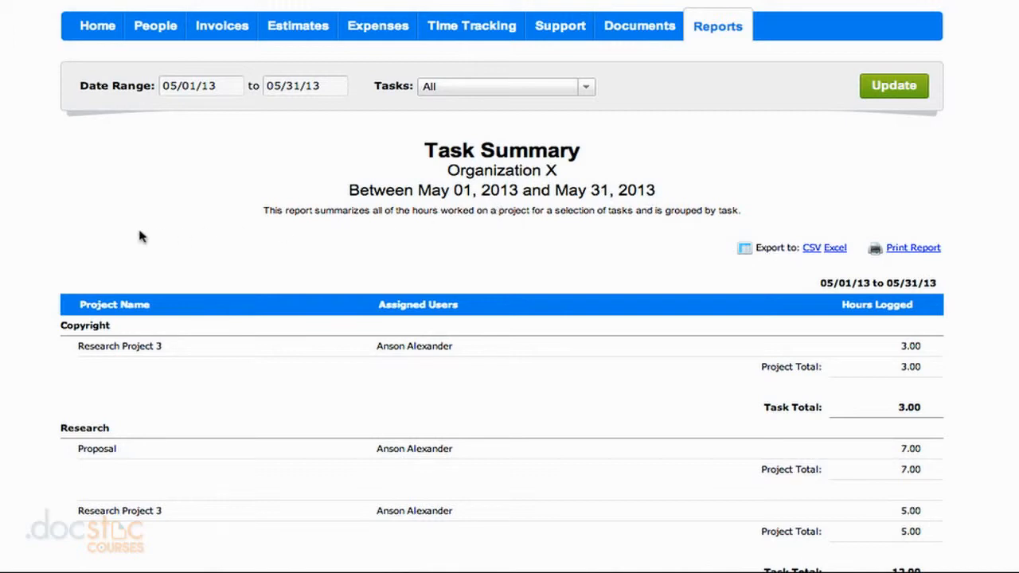
{"action": "scroll", "coordinate": [44, 226], "scroll_direction": "down", "scroll_amount": 1}
{"action": "scroll", "coordinate": [44, 226], "scroll_direction": "down", "scroll_amount": 1}
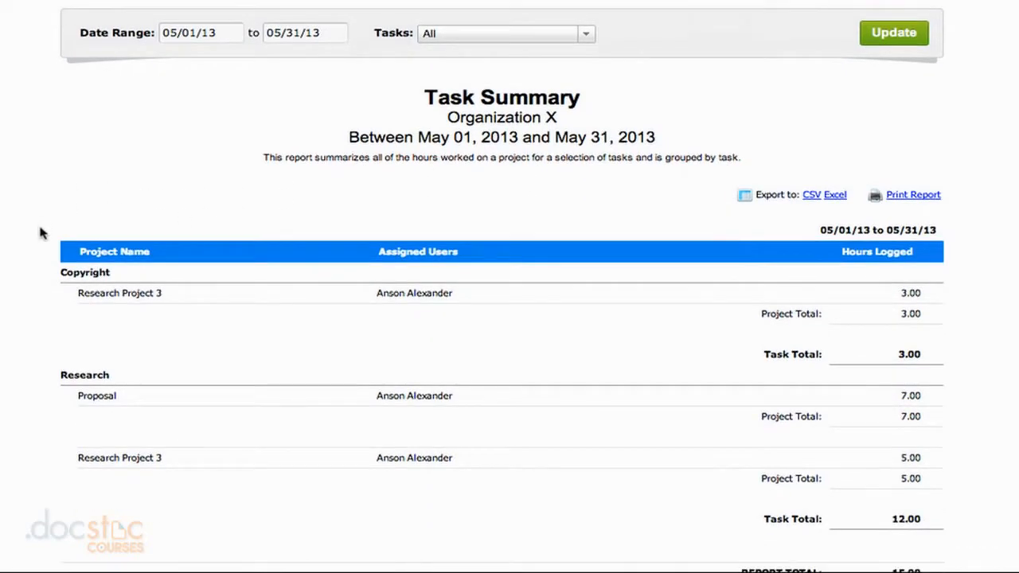
{"action": "double_click", "coordinate": [76, 273]}
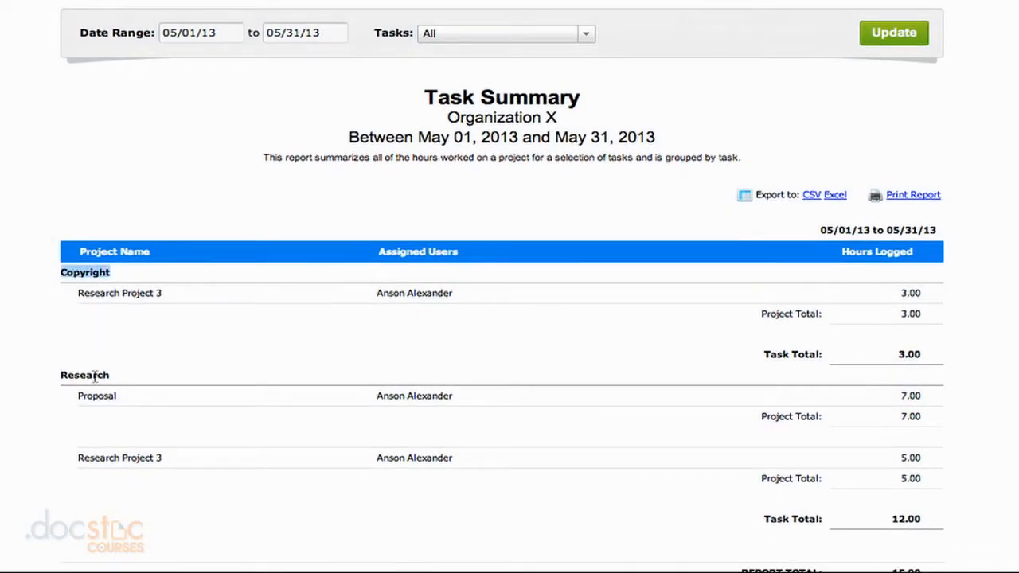
{"action": "left_click", "coordinate": [43, 274]}
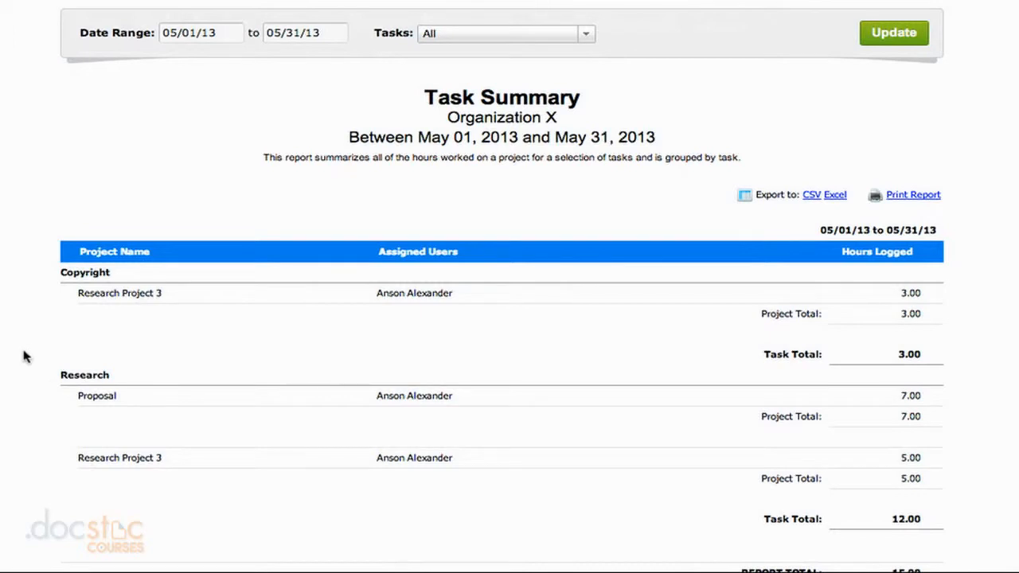
{"action": "scroll", "coordinate": [29, 358], "scroll_direction": "down", "scroll_amount": 1}
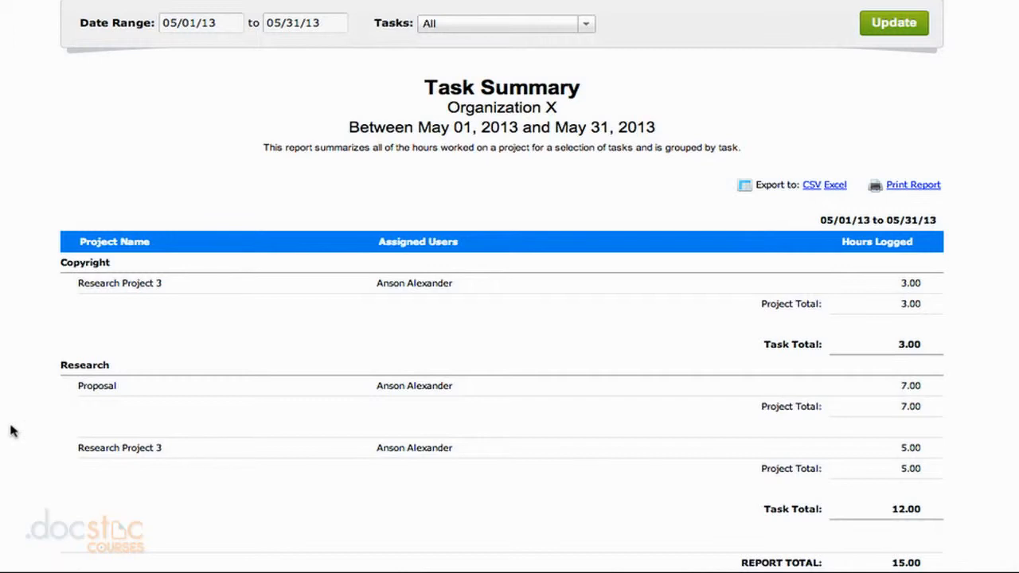
{"action": "scroll", "coordinate": [10, 426], "scroll_direction": "down", "scroll_amount": 1}
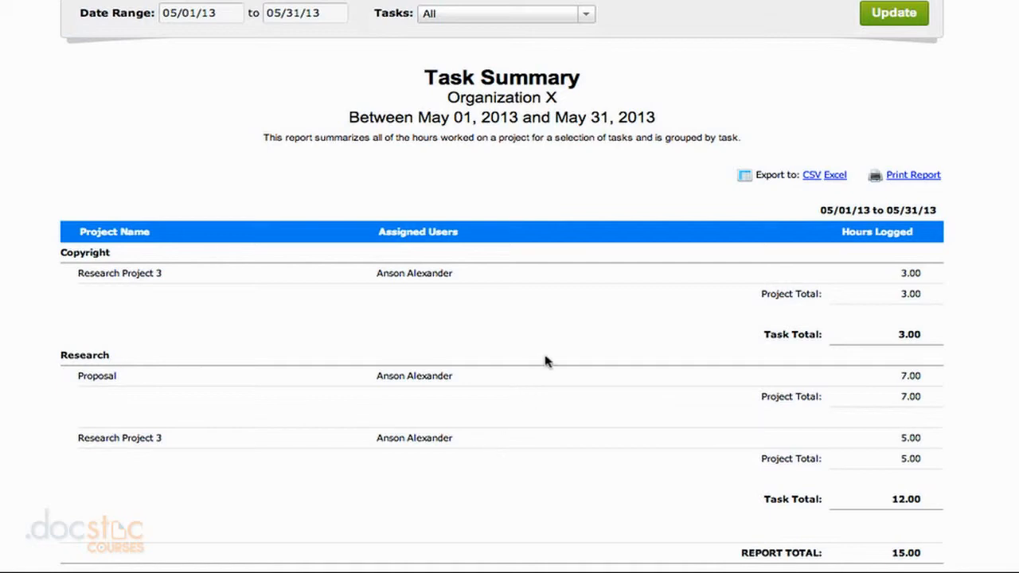
Return to all reports, open Team Timesheets, and review each team member's weekly hours and monthly totals for May 2013
{"action": "left_click", "coordinate": [718, 2]}
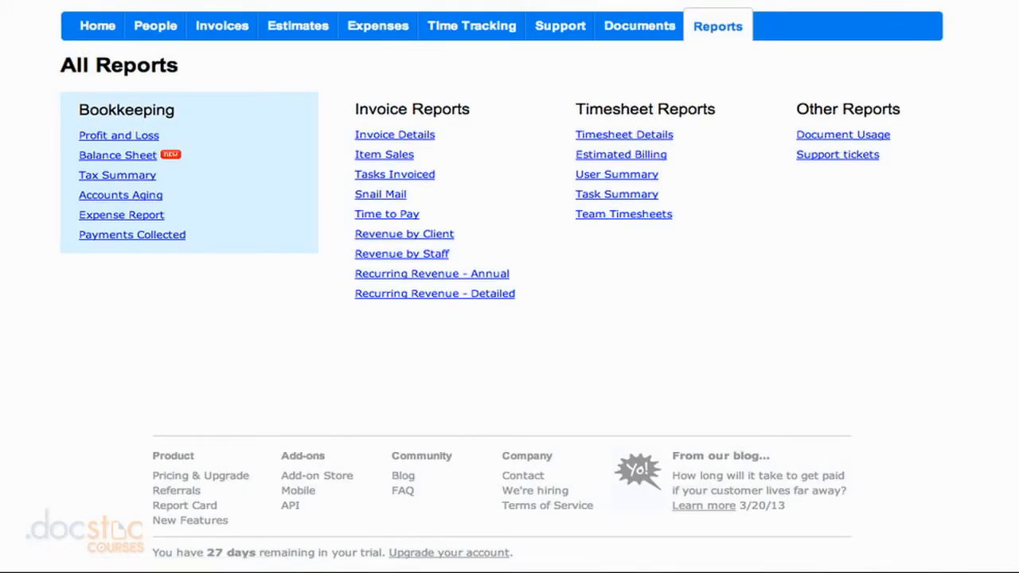
{"action": "left_click", "coordinate": [630, 225]}
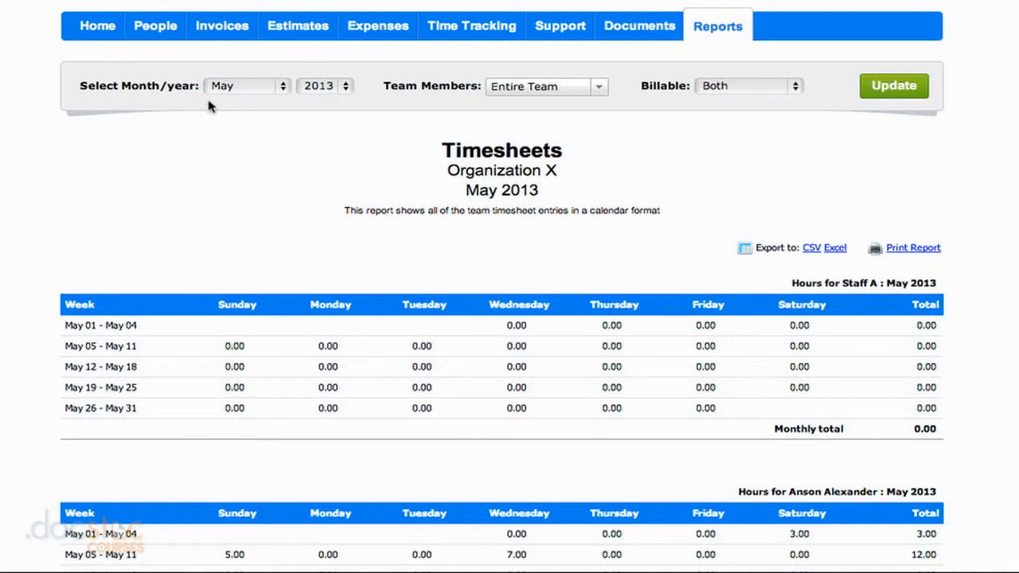
{"action": "scroll", "coordinate": [33, 187], "scroll_direction": "down", "scroll_amount": 1}
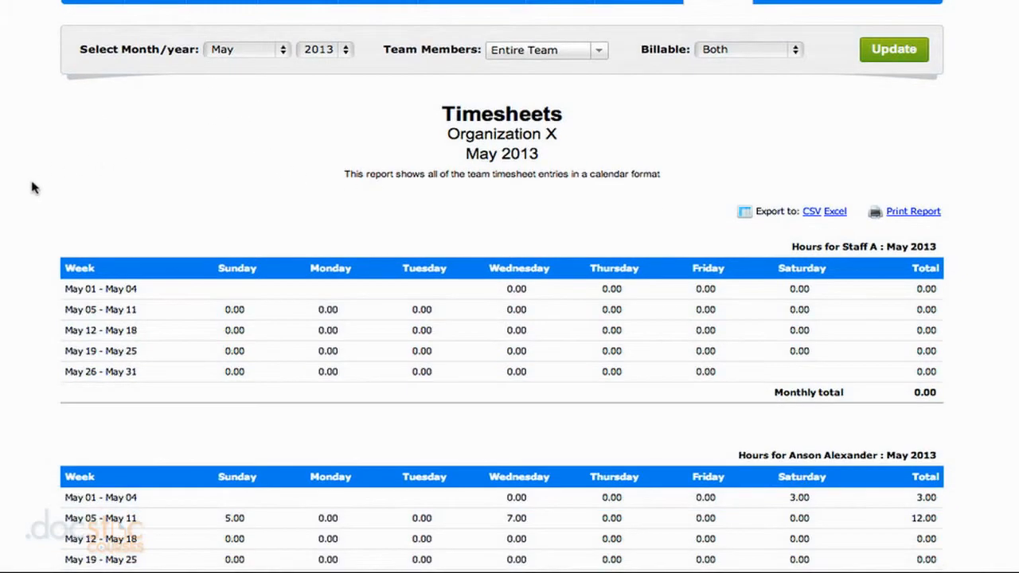
{"action": "scroll", "coordinate": [32, 187], "scroll_direction": "down", "scroll_amount": 2}
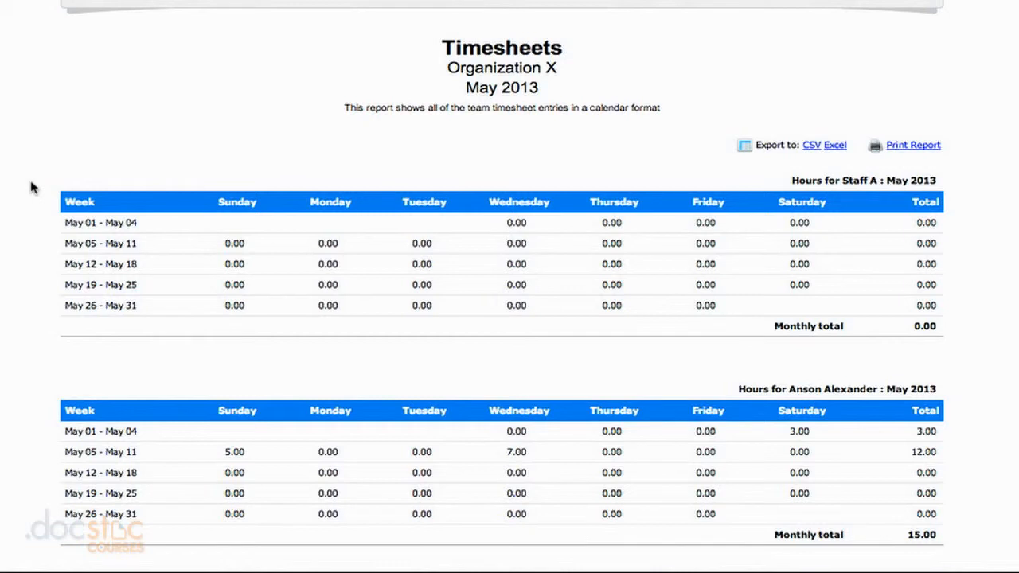
{"action": "scroll", "coordinate": [32, 187], "scroll_direction": "down", "scroll_amount": 1}
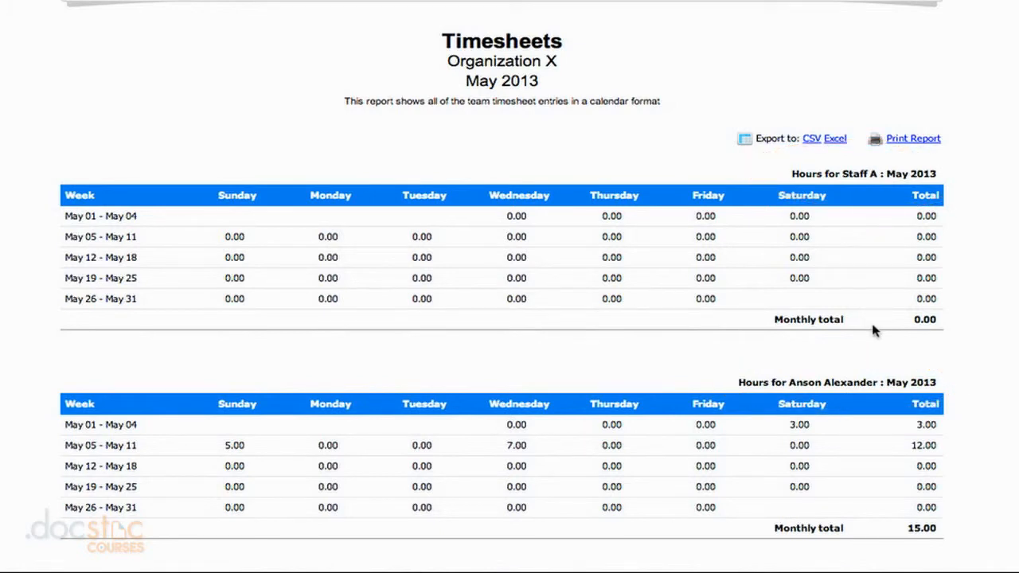
{"action": "scroll", "coordinate": [873, 329], "scroll_direction": "down", "scroll_amount": 1}
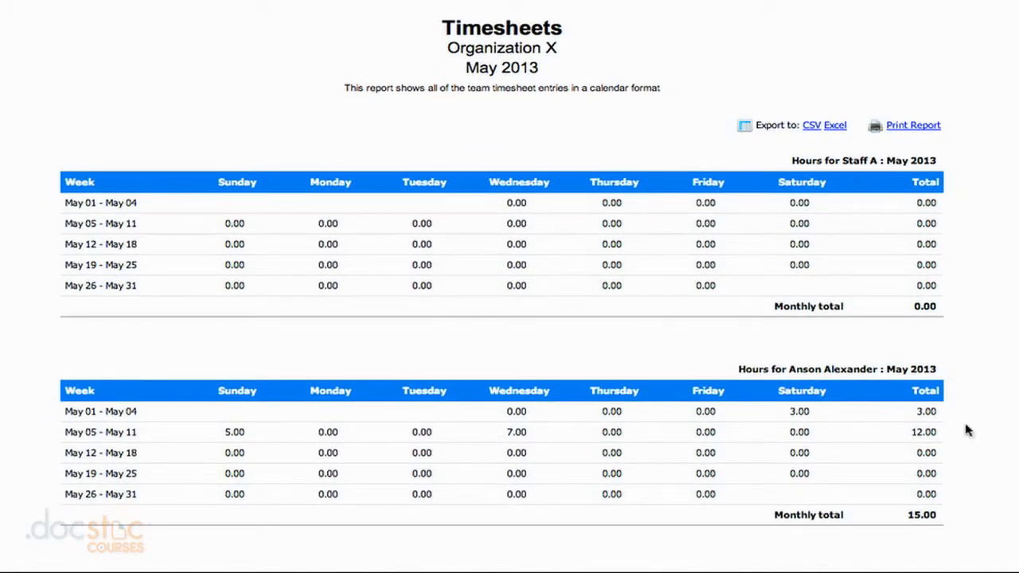